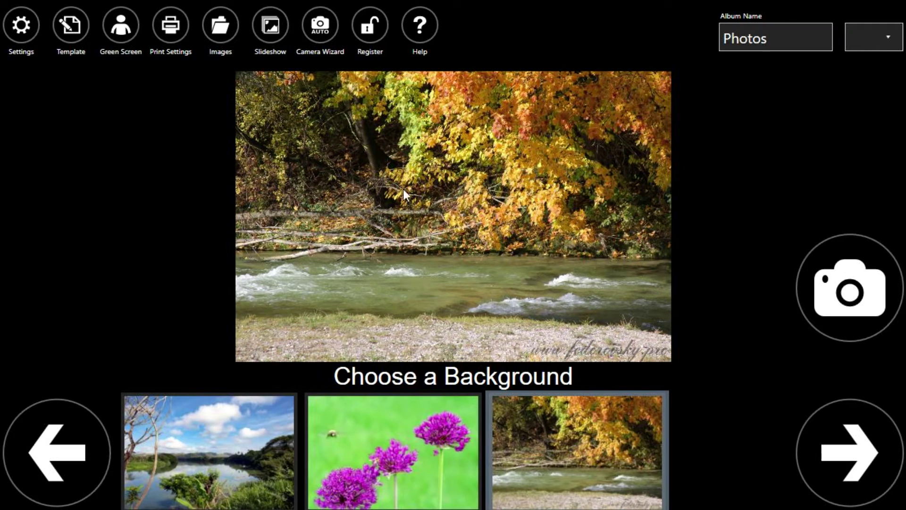
- Turn on 'Ask guests to answer survey questions' in the Survey settings
{"action": "left_click", "coordinate": [20, 26]}
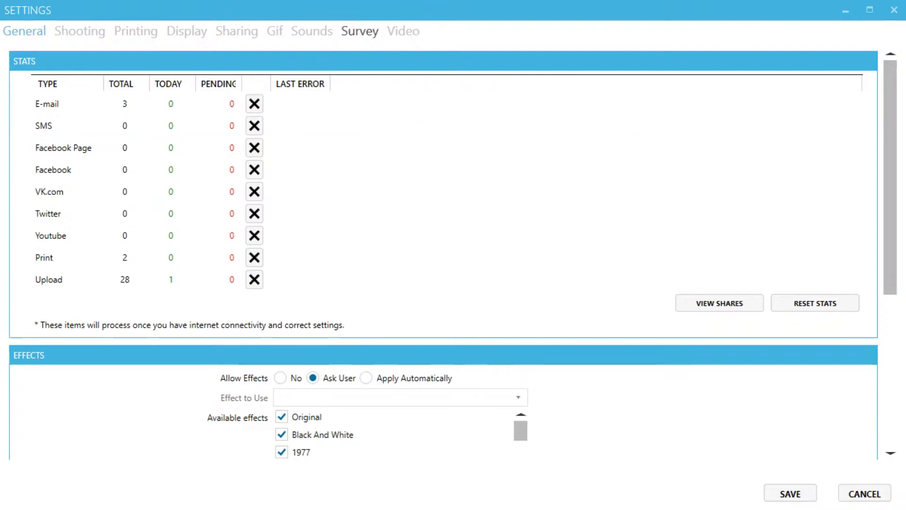
{"action": "left_click", "coordinate": [367, 33]}
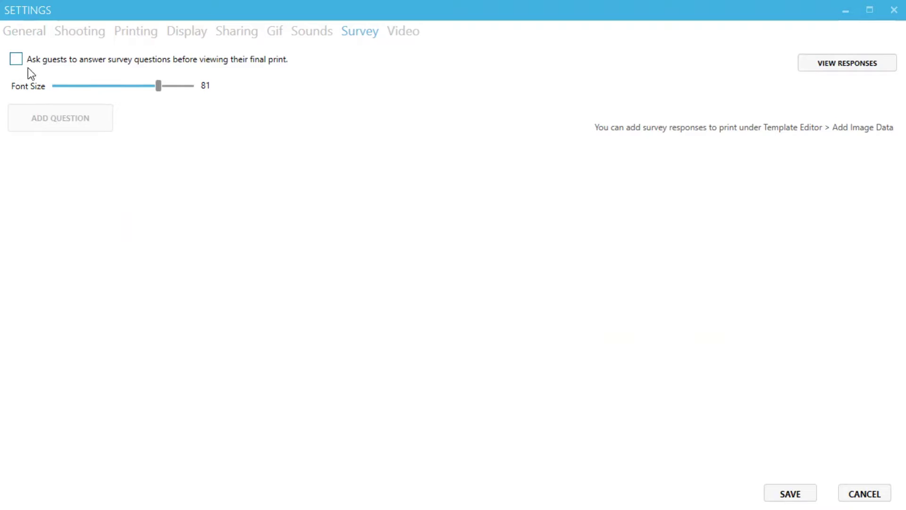
{"action": "left_click", "coordinate": [17, 58]}
- Add a required short-answer question 'What is your name?'
{"action": "left_click", "coordinate": [41, 118]}
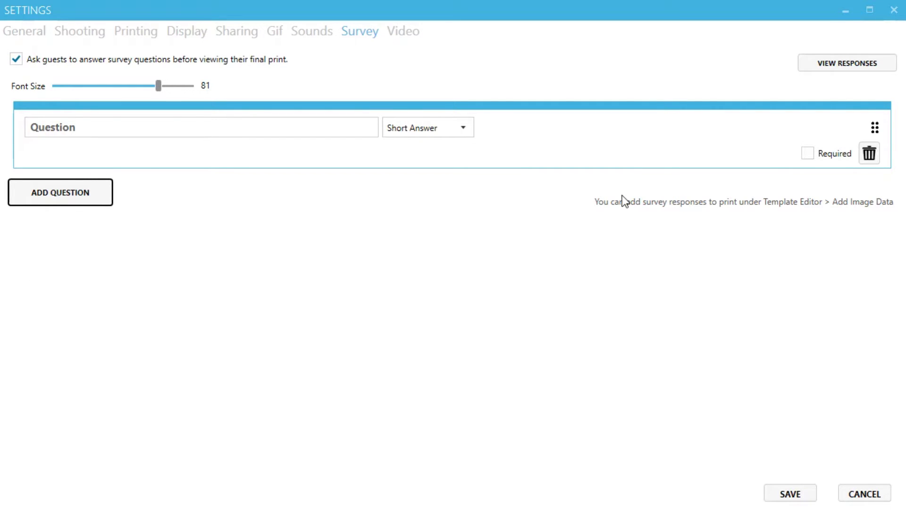
{"action": "left_click", "coordinate": [808, 153]}
{"action": "left_click", "coordinate": [272, 123]}
{"action": "type", "text": "What is your name?"}
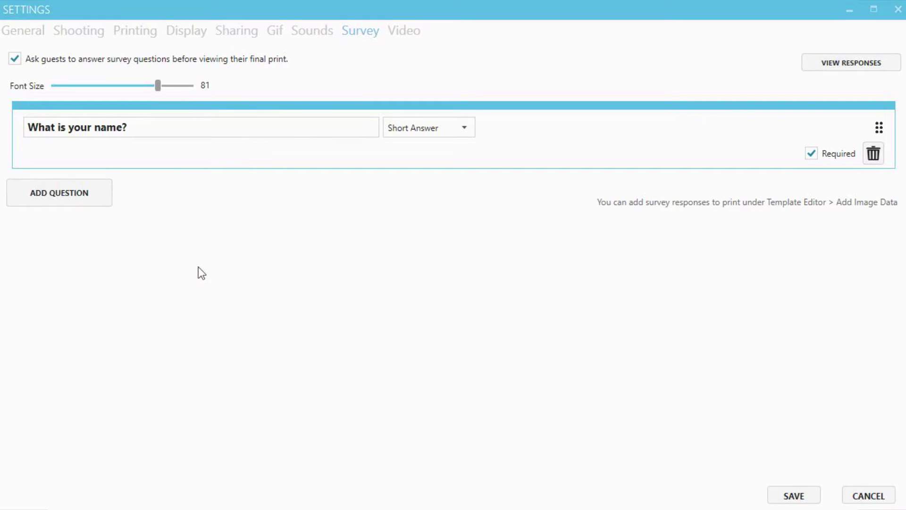
- Add a Multiple Choice question 'What did you think of the event?'
{"action": "left_click", "coordinate": [58, 191]}
{"action": "type", "text": "What did you think of the v"}
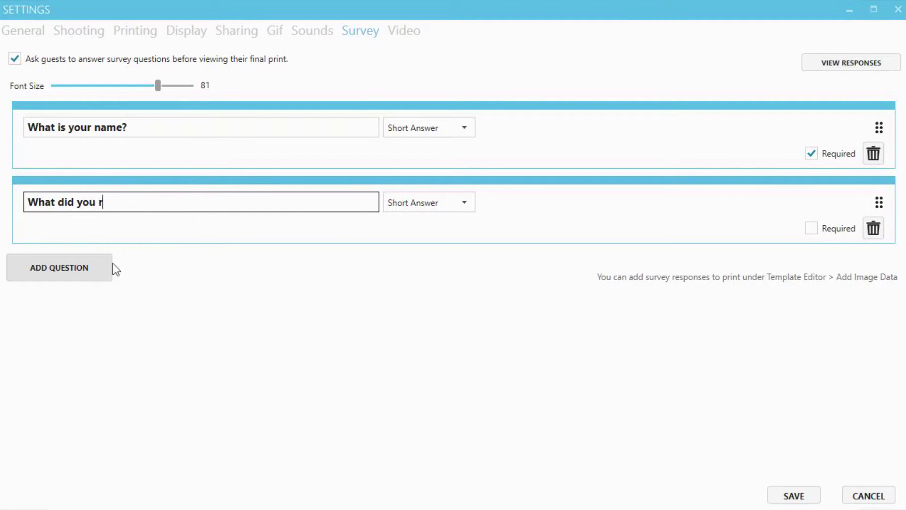
{"action": "key", "text": "BackSpace"}
{"action": "type", "text": "event?"}
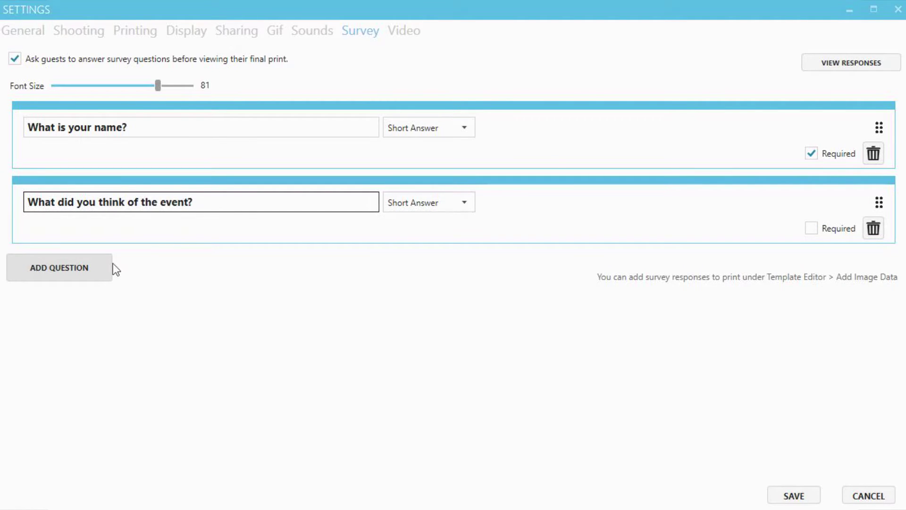
{"action": "left_click", "coordinate": [433, 208]}
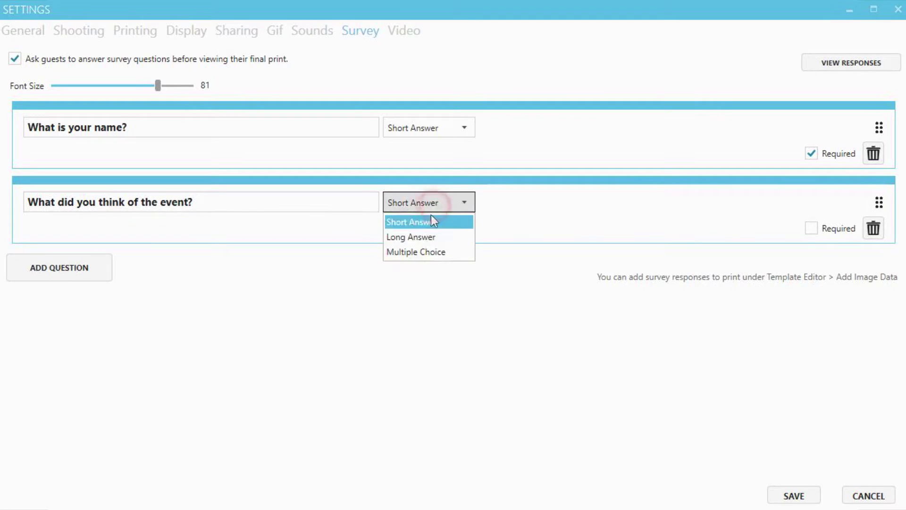
{"action": "left_click", "coordinate": [414, 252]}
- Enter the five answers: Great, Good, All Right, Bad and Terrible
{"action": "left_click", "coordinate": [174, 225]}
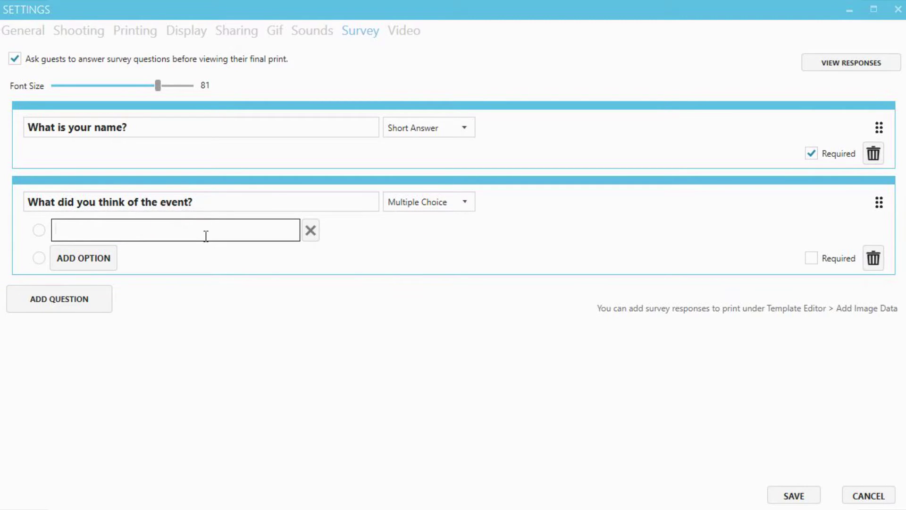
{"action": "type", "text": "Great"}
{"action": "left_click", "coordinate": [101, 257]}
{"action": "type", "text": "Good"}
{"action": "left_click", "coordinate": [90, 283]}
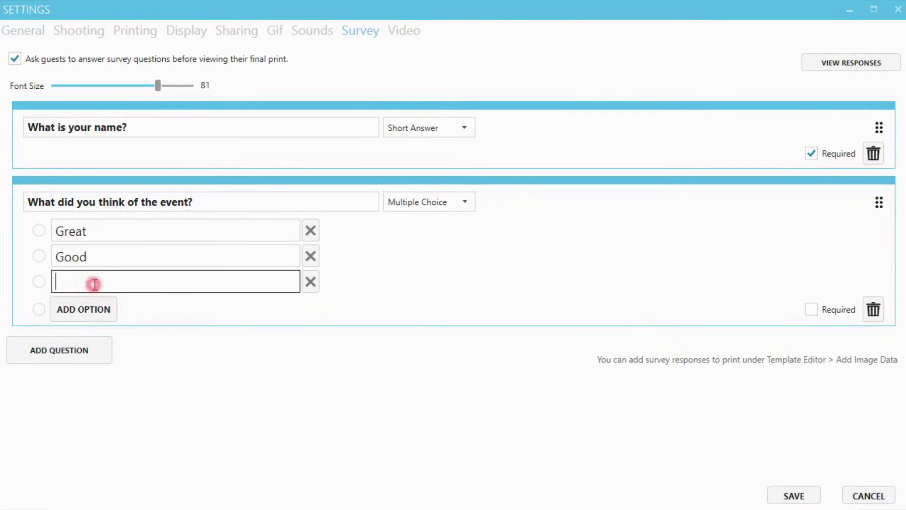
{"action": "type", "text": "All Right"}
{"action": "left_click", "coordinate": [85, 309]}
{"action": "type", "text": "Bad"}
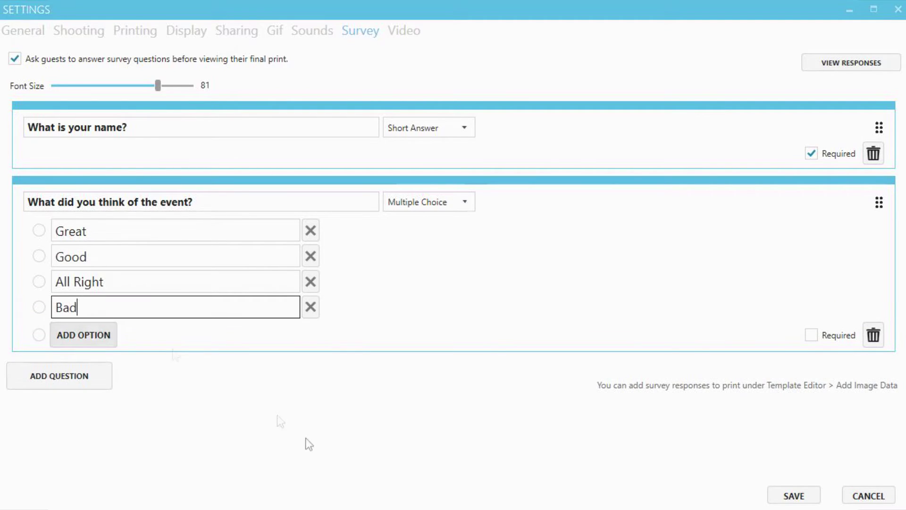
{"action": "left_click", "coordinate": [86, 330]}
{"action": "type", "text": "Terrible"}
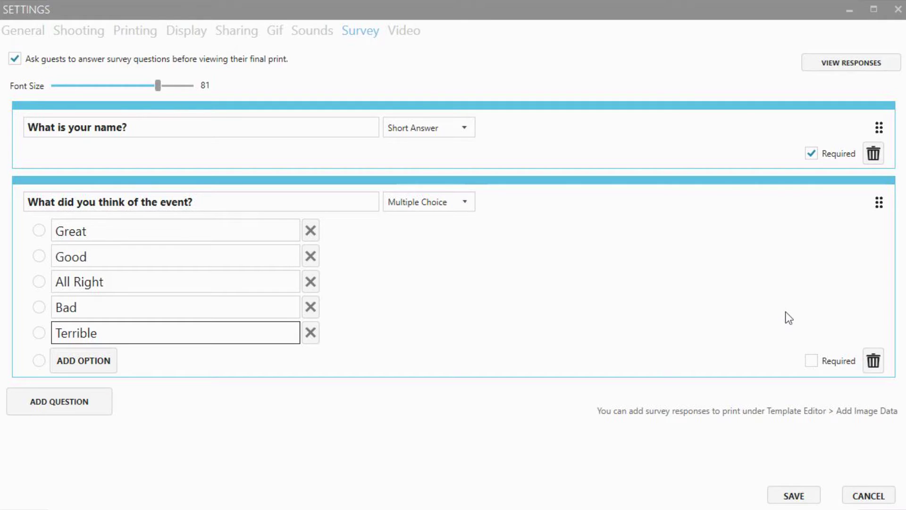
- Add a non-required short-answer question 'Would you like to join our email list? If so add your email!'
{"action": "left_click", "coordinate": [71, 401]}
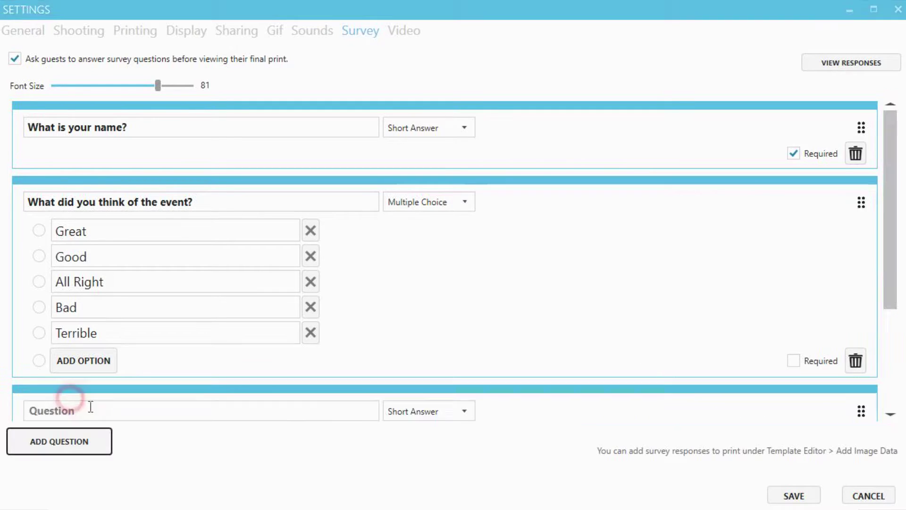
{"action": "left_click", "coordinate": [129, 409]}
{"action": "type", "text": "Would you like to"}
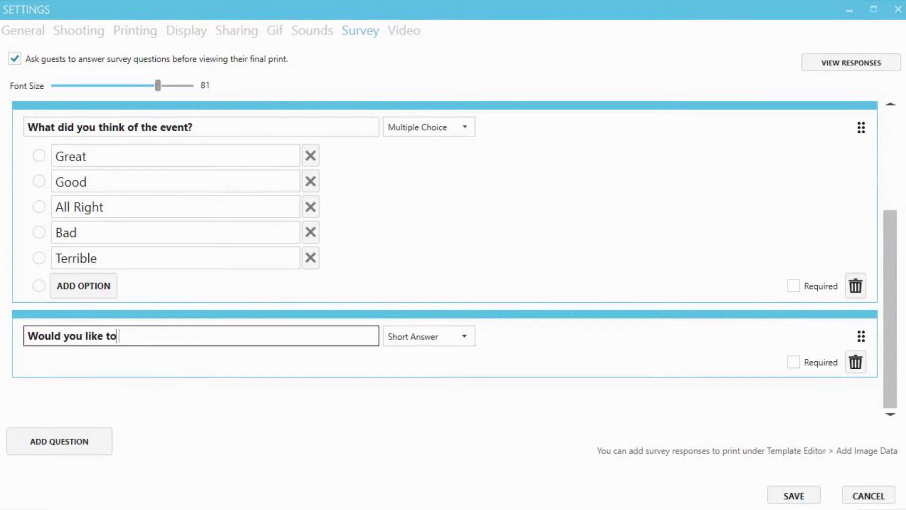
{"action": "type", "text": " join our email list? If so add your email!"}
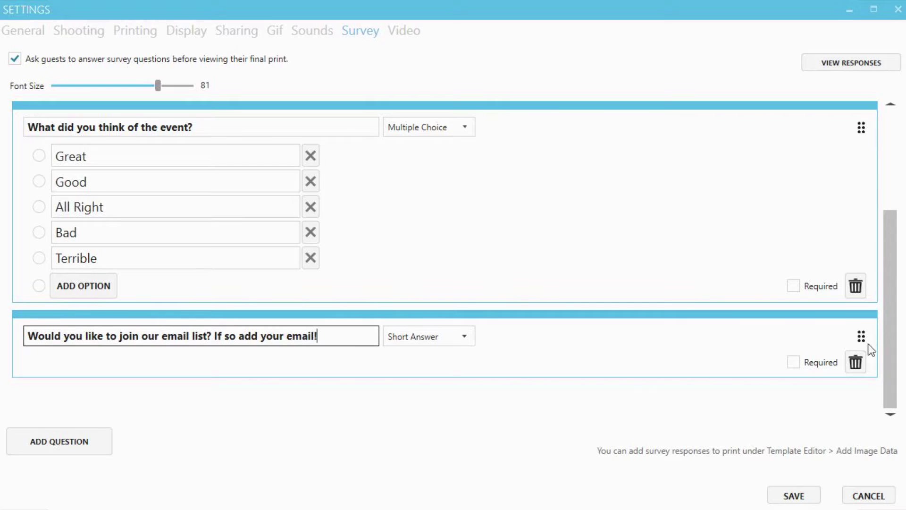
{"action": "left_click_drag", "start_coordinate": [861, 336], "coordinate": [839, 399]}
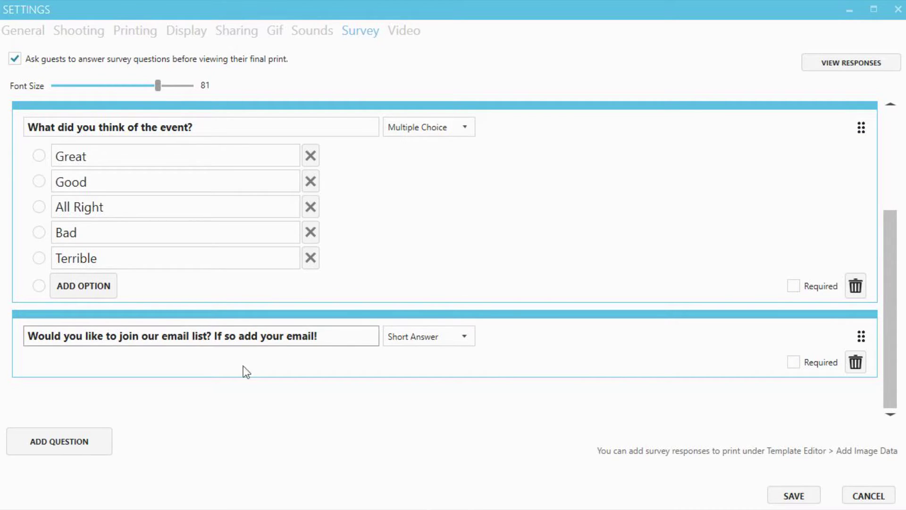
- Save the survey, take a test photo, and submit the guest's name
{"action": "left_click", "coordinate": [797, 494]}
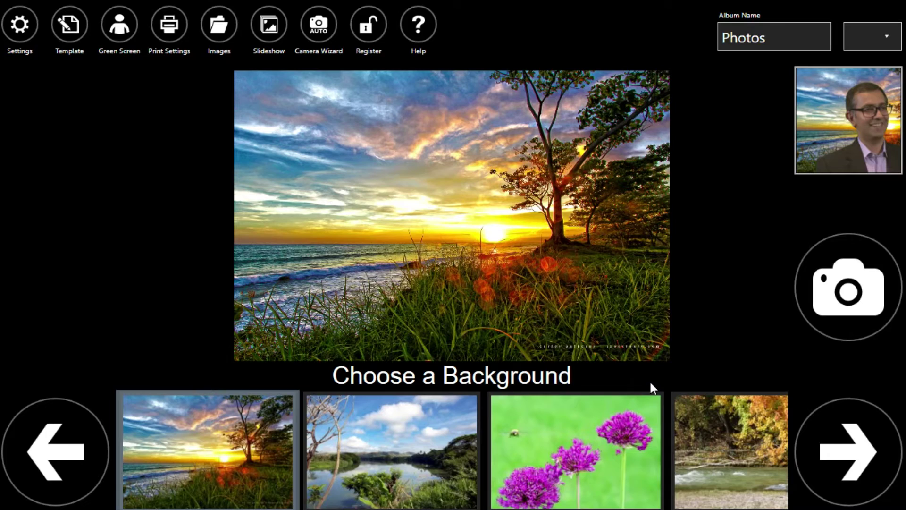
{"action": "left_click", "coordinate": [814, 289]}
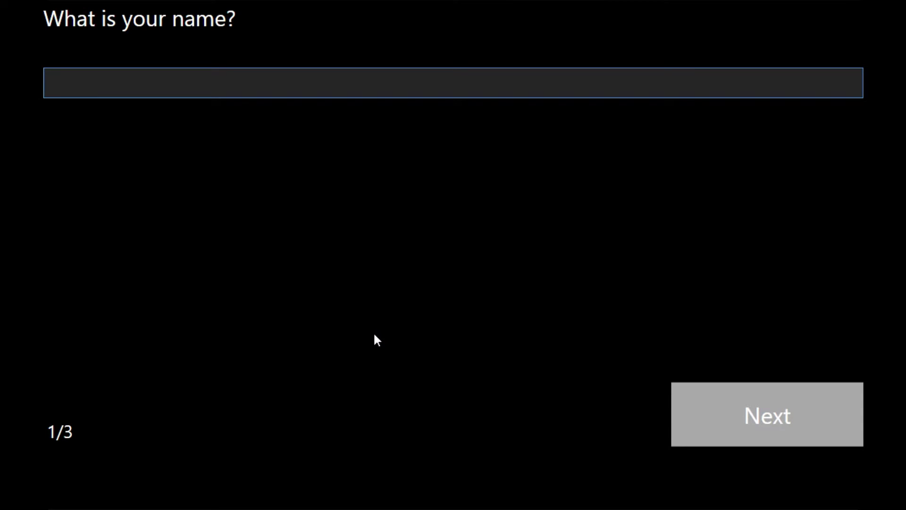
{"action": "type", "text": "Da"}
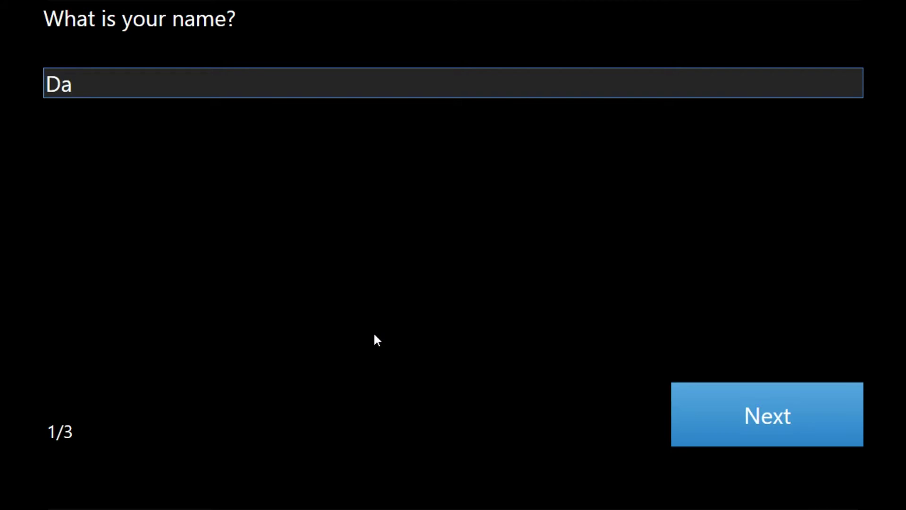
{"action": "type", "text": "nny"}
{"action": "key", "text": "Return"}
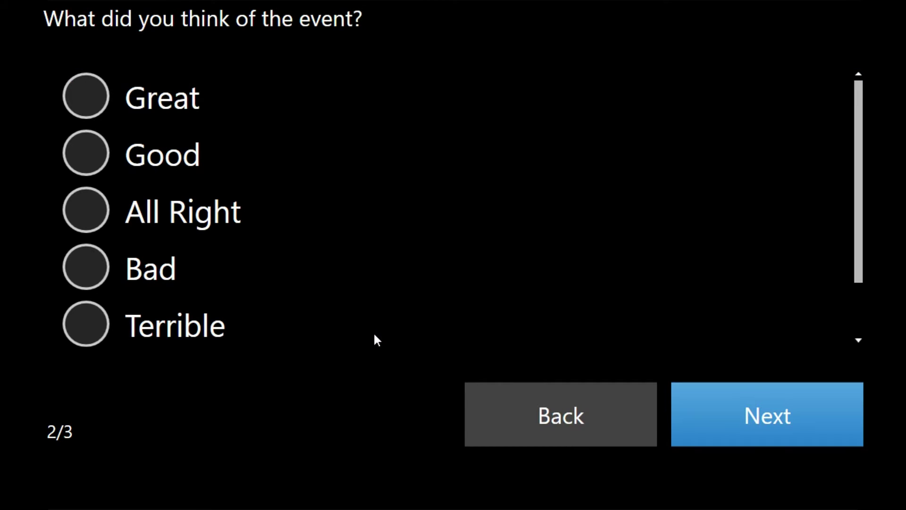
- Rate the event Great and finish the survey leaving the email blank
{"action": "left_click", "coordinate": [79, 89]}
{"action": "left_click", "coordinate": [750, 404]}
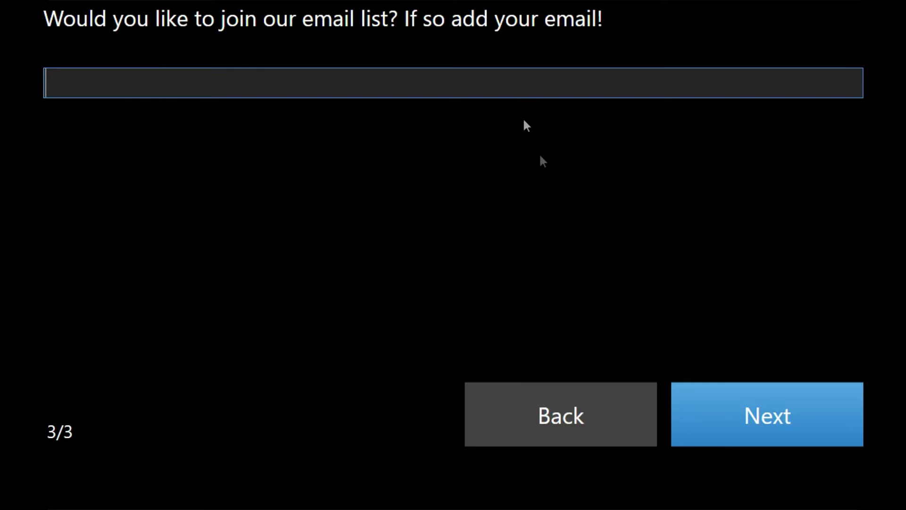
{"action": "left_click", "coordinate": [781, 404]}
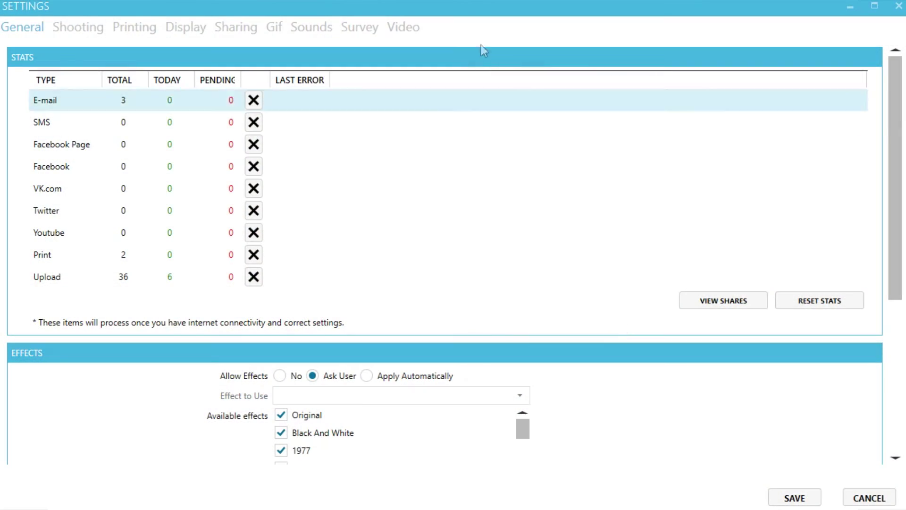
- Open dslrBooth_Surveys.csv from the Survey settings and scroll through the saved answers
{"action": "left_click", "coordinate": [346, 29]}
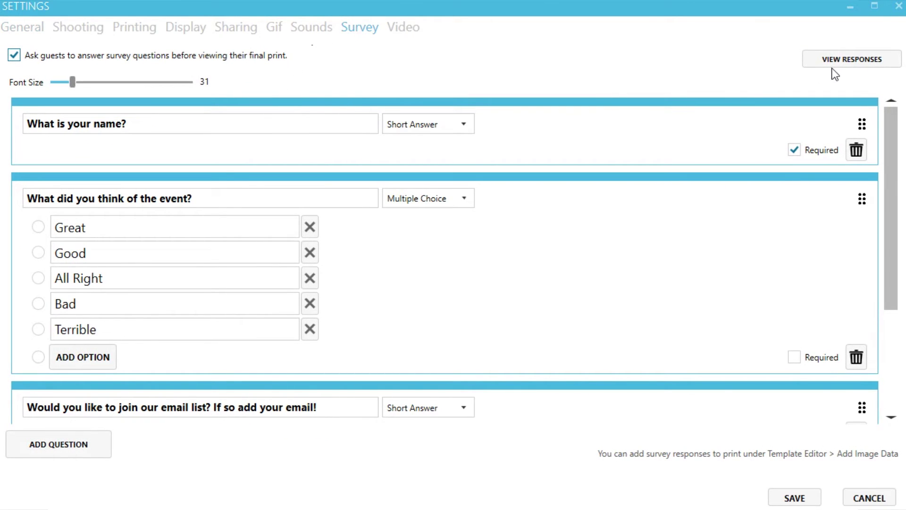
{"action": "left_click", "coordinate": [832, 61]}
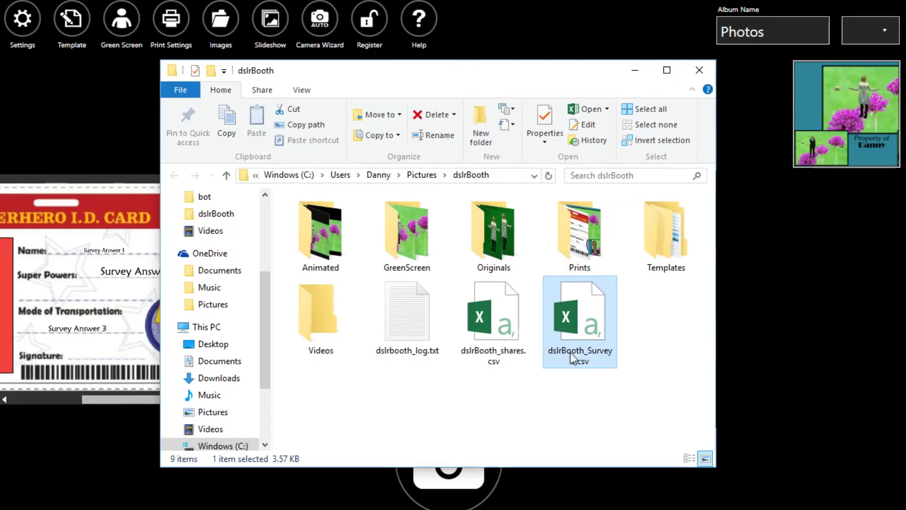
{"action": "double_click", "coordinate": [576, 333]}
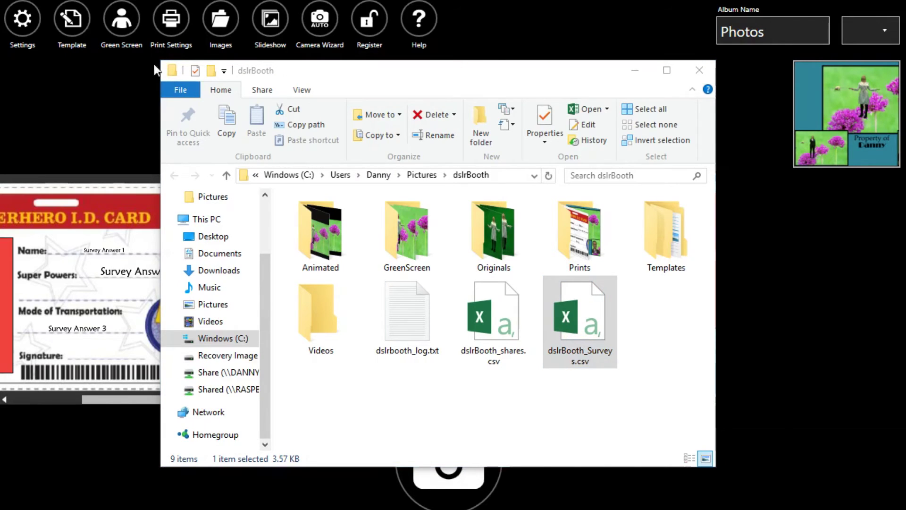
{"action": "scroll", "coordinate": [100, 241], "scroll_direction": "down", "scroll_amount": 13}
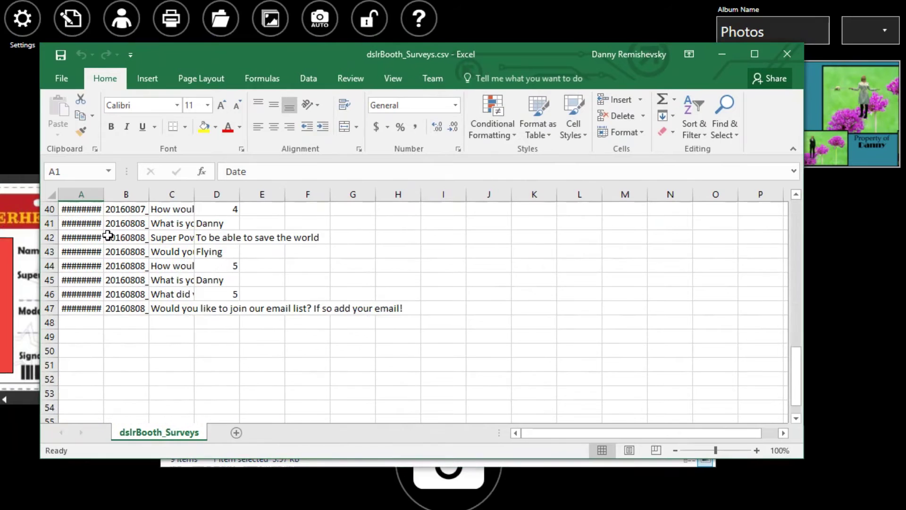
{"action": "scroll", "coordinate": [175, 280], "scroll_direction": "up", "scroll_amount": 10}
{"action": "scroll", "coordinate": [208, 253], "scroll_direction": "down", "scroll_amount": 9}
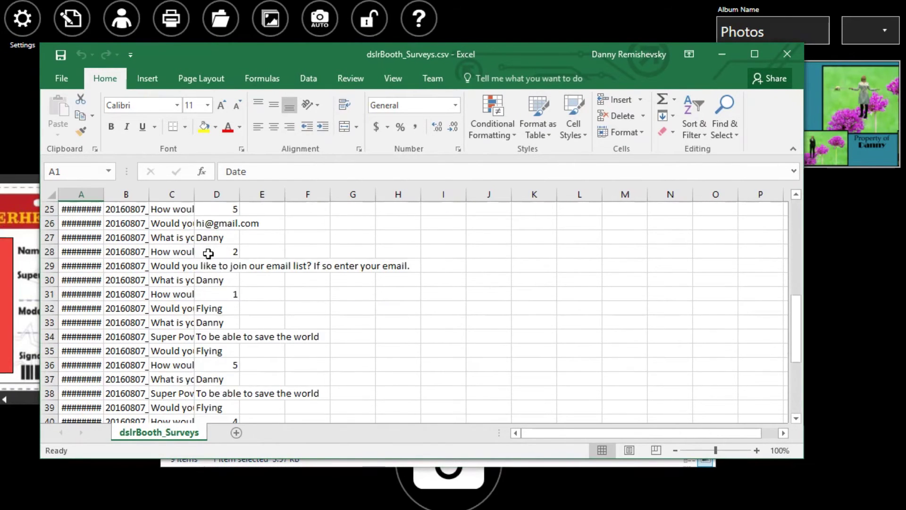
{"action": "scroll", "coordinate": [208, 254], "scroll_direction": "down", "scroll_amount": 4}
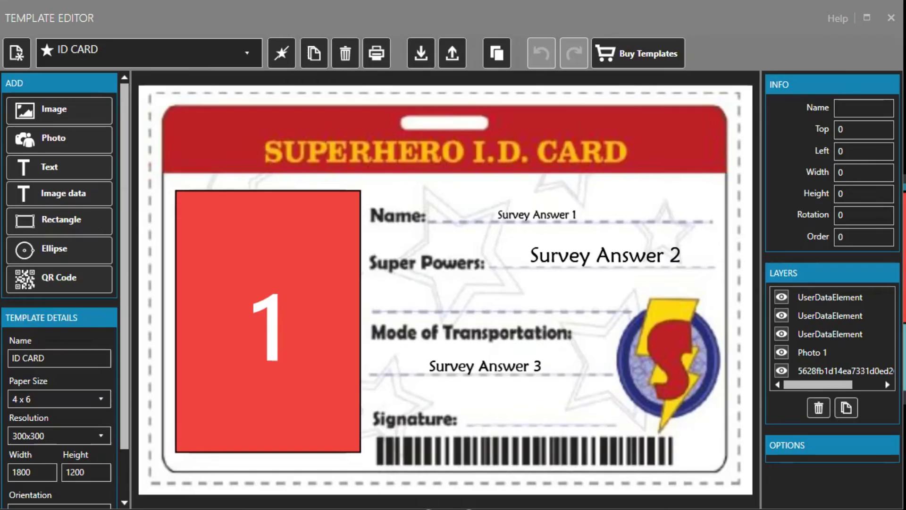
- Cancel the New Template dialog and select the ID card's background image
{"action": "left_click", "coordinate": [16, 53]}
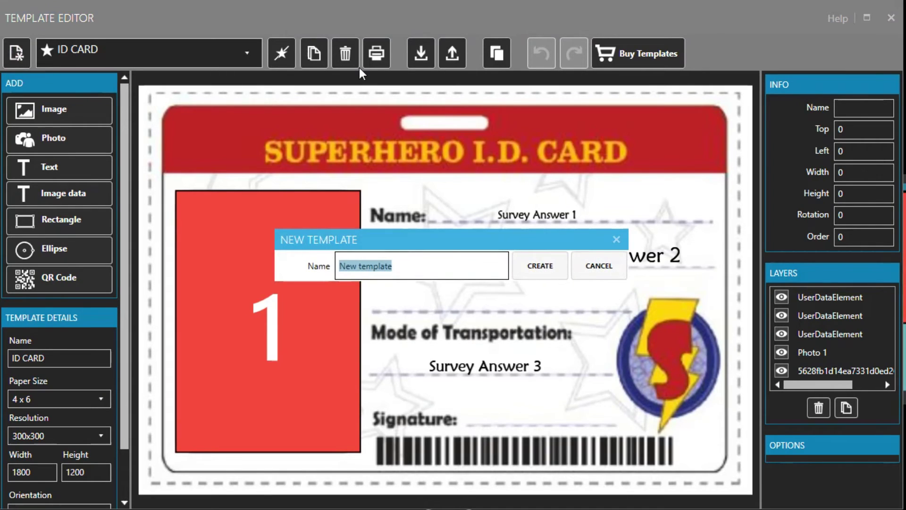
{"action": "left_click", "coordinate": [585, 266]}
{"action": "left_click", "coordinate": [514, 415]}
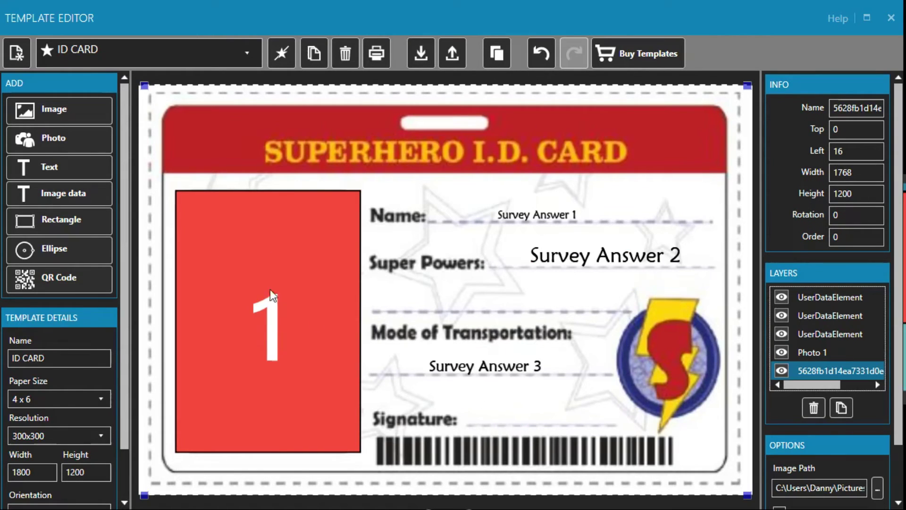
- Add an image-data field beside Signature showing Survey Answer 1
{"action": "left_click", "coordinate": [70, 193]}
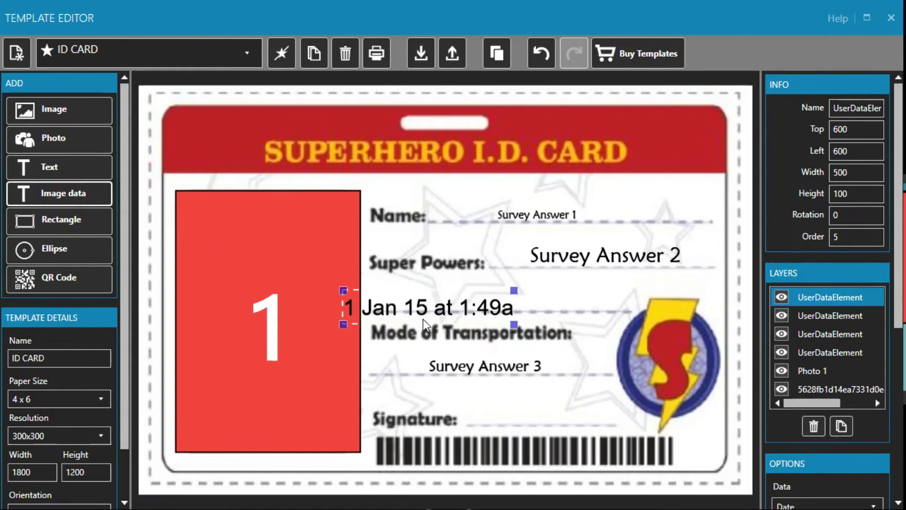
{"action": "mouse_move", "coordinate": [422, 319]}
{"action": "left_mouse_down"}
{"action": "mouse_move", "coordinate": [537, 438]}
{"action": "mouse_move", "coordinate": [542, 427]}
{"action": "left_mouse_up"}
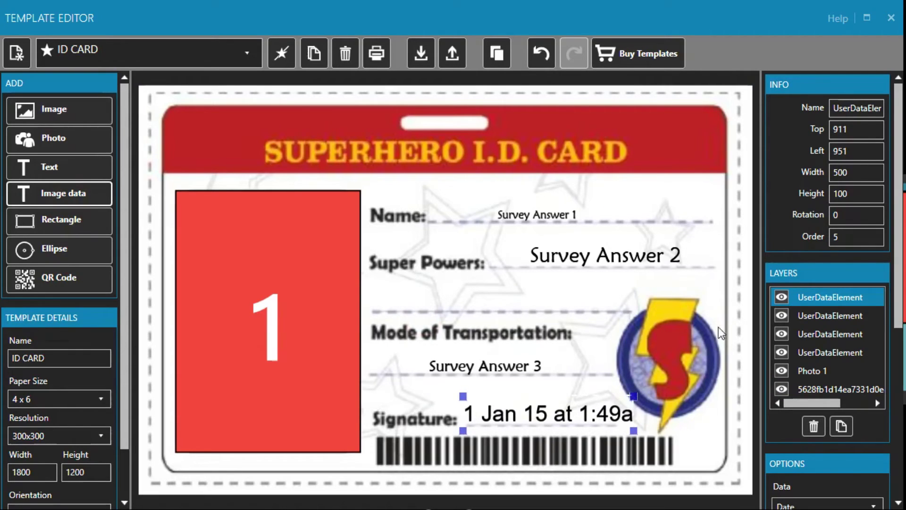
{"action": "scroll", "coordinate": [798, 311], "scroll_direction": "down", "scroll_amount": 5}
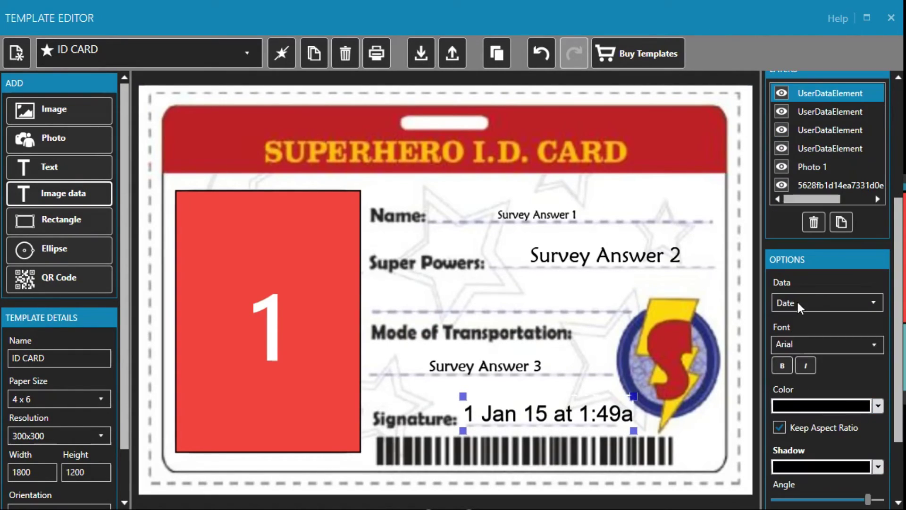
{"action": "left_click", "coordinate": [797, 302]}
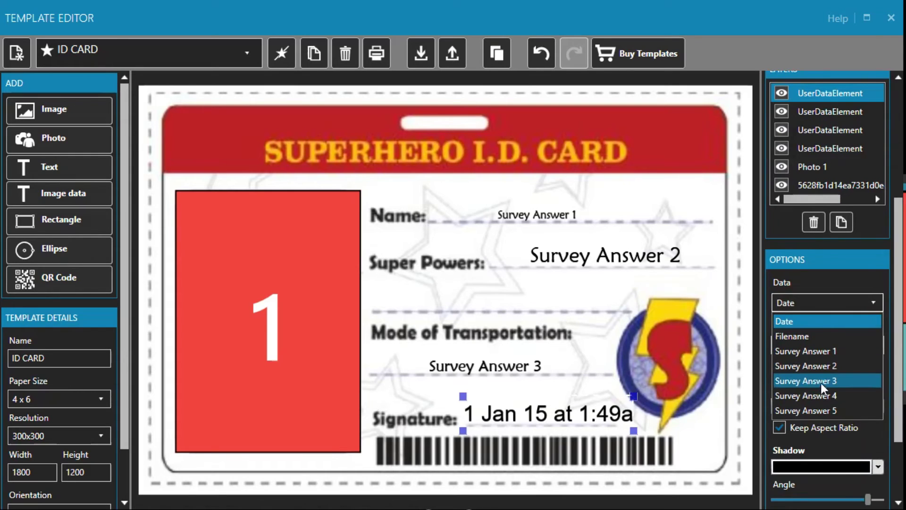
{"action": "left_click", "coordinate": [815, 351]}
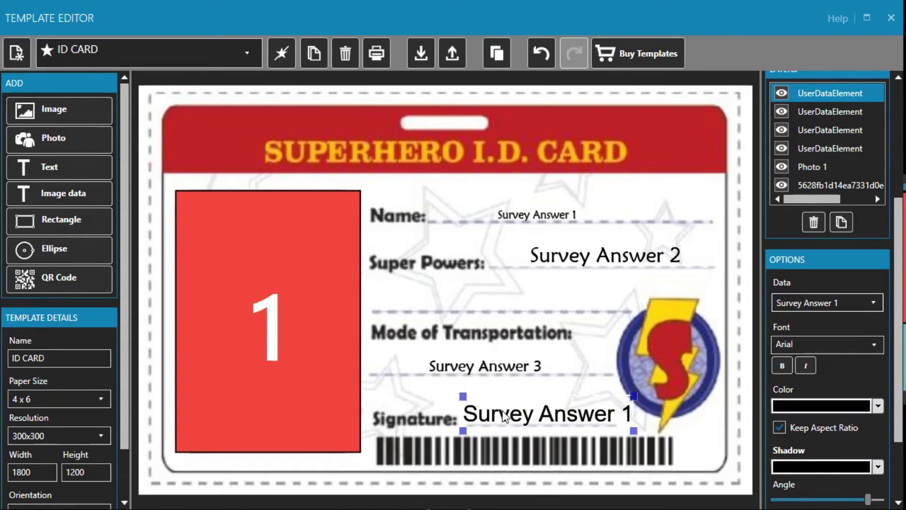
- Set the signature field's font to Vivaldi
{"action": "left_click", "coordinate": [805, 344]}
{"action": "scroll", "coordinate": [821, 410], "scroll_direction": "down", "scroll_amount": 5}
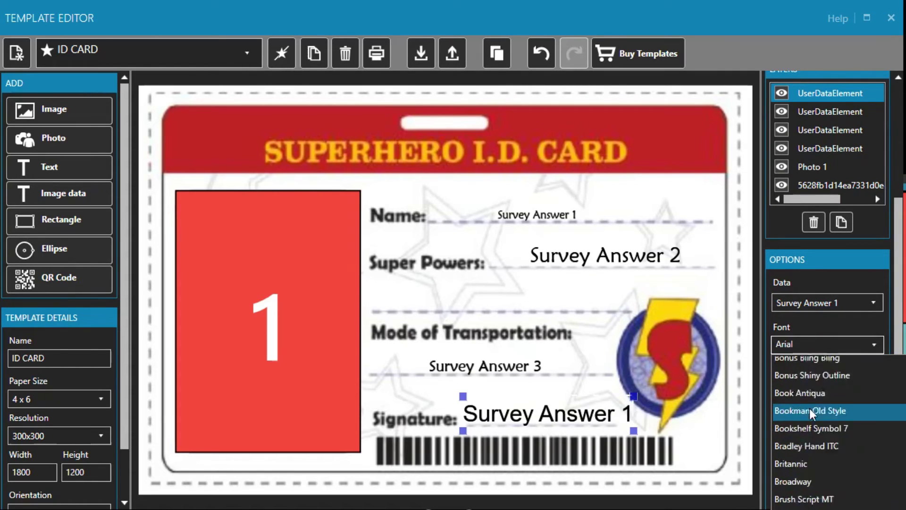
{"action": "scroll", "coordinate": [812, 410], "scroll_direction": "down", "scroll_amount": 15}
{"action": "left_click", "coordinate": [818, 323]}
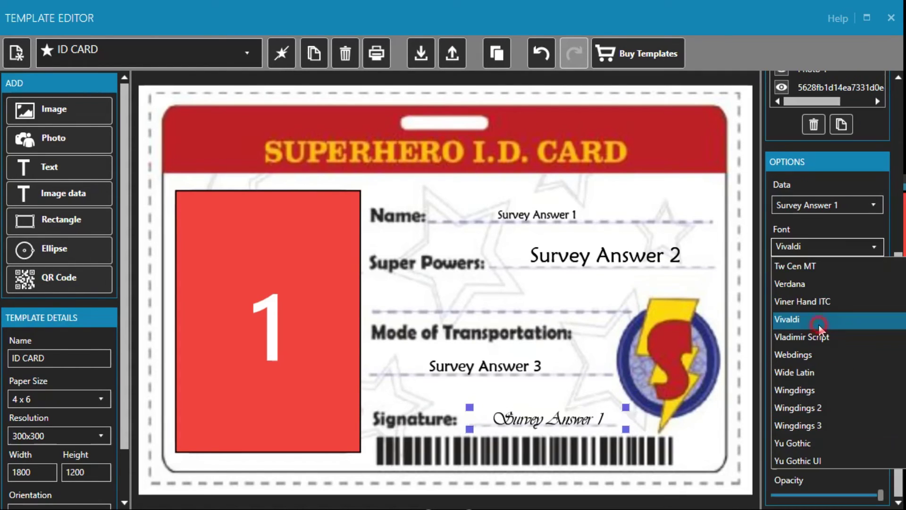
{"action": "left_click", "coordinate": [521, 372]}
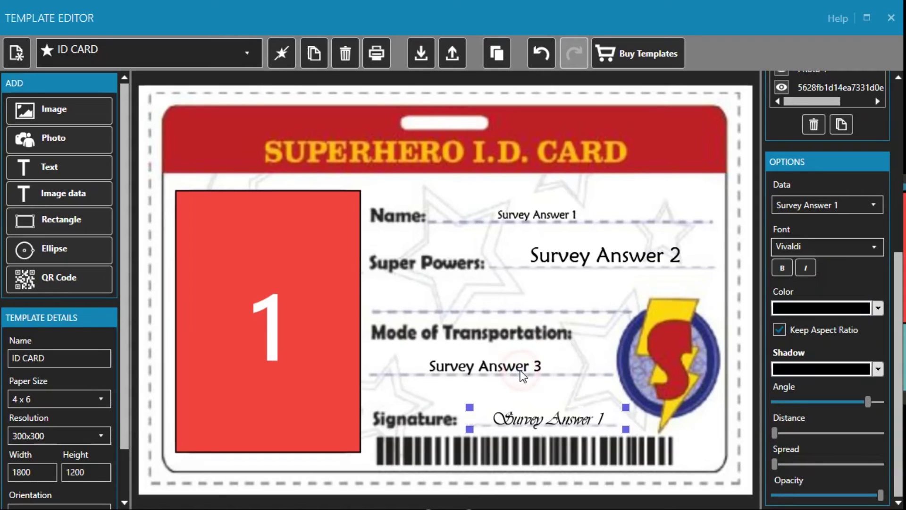
- Confirm the super powers field keeps Survey Answer 2 as its data
{"action": "left_click", "coordinate": [606, 258]}
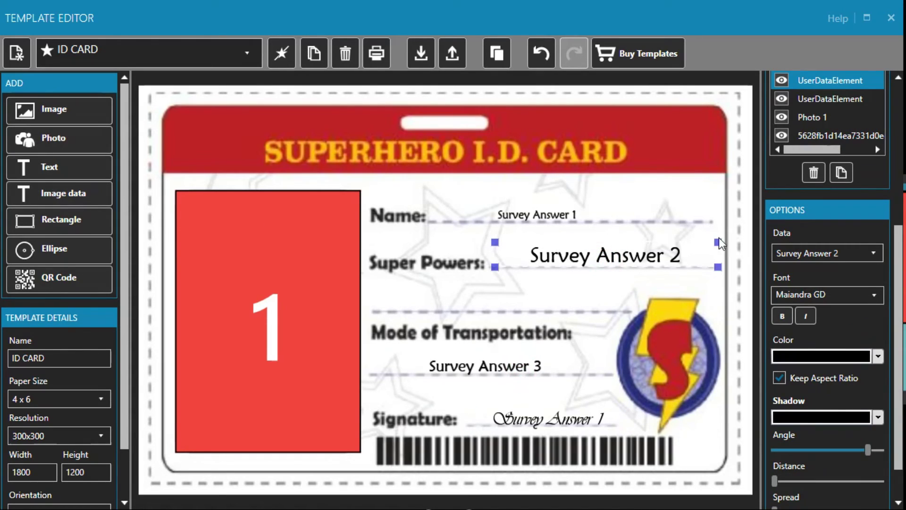
{"action": "left_click", "coordinate": [819, 253]}
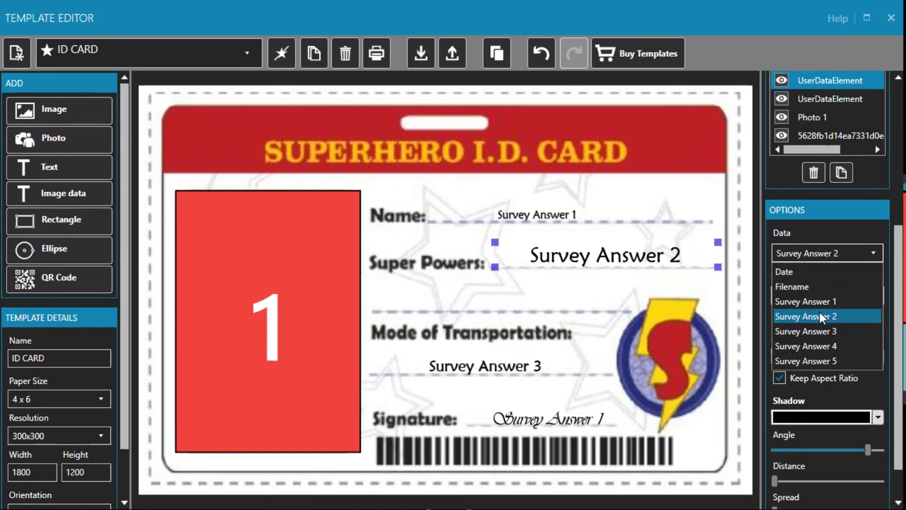
{"action": "left_click", "coordinate": [811, 316]}
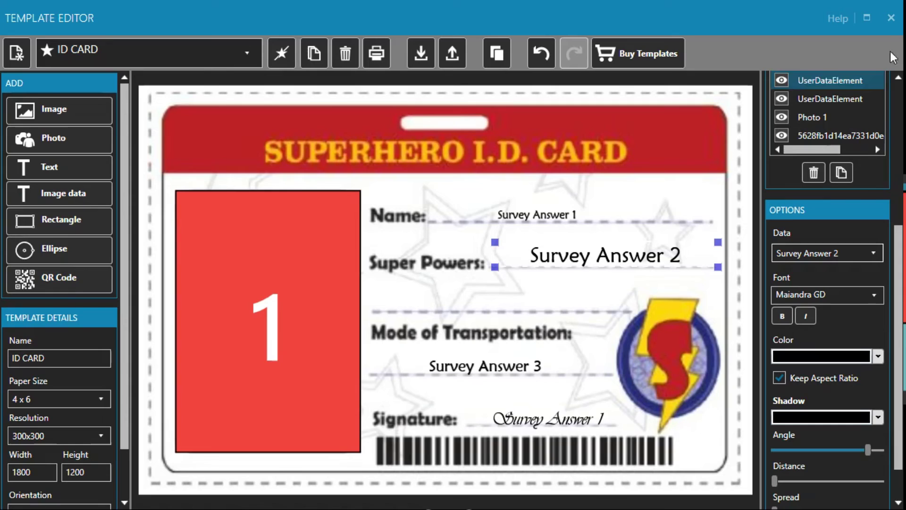
- Close the template editor, start a booth session, and submit the guest's name
{"action": "left_click", "coordinate": [891, 17]}
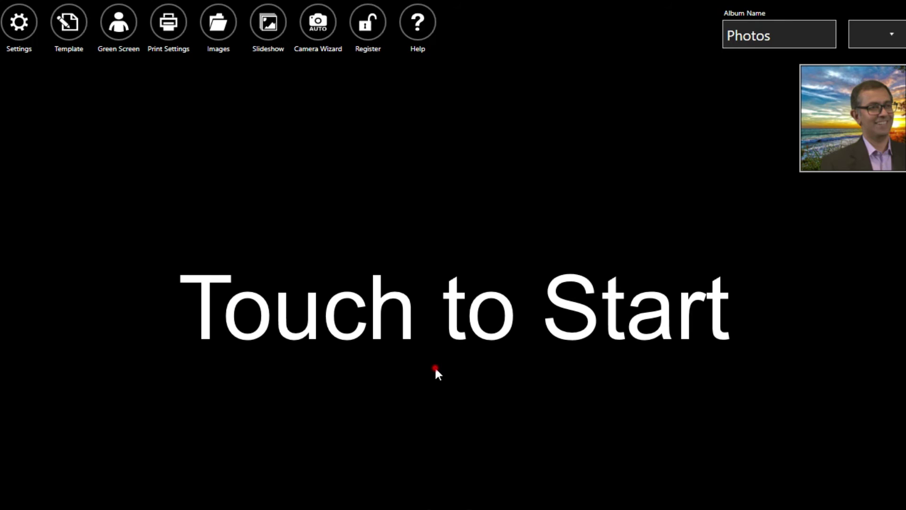
{"action": "left_click", "coordinate": [435, 366]}
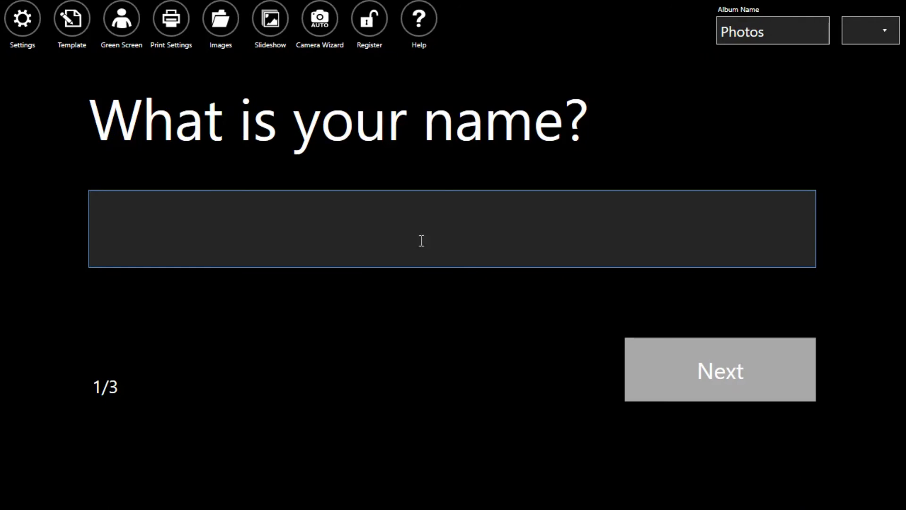
{"action": "left_click", "coordinate": [372, 224]}
{"action": "type", "text": "Danny"}
{"action": "key", "text": "Return"}
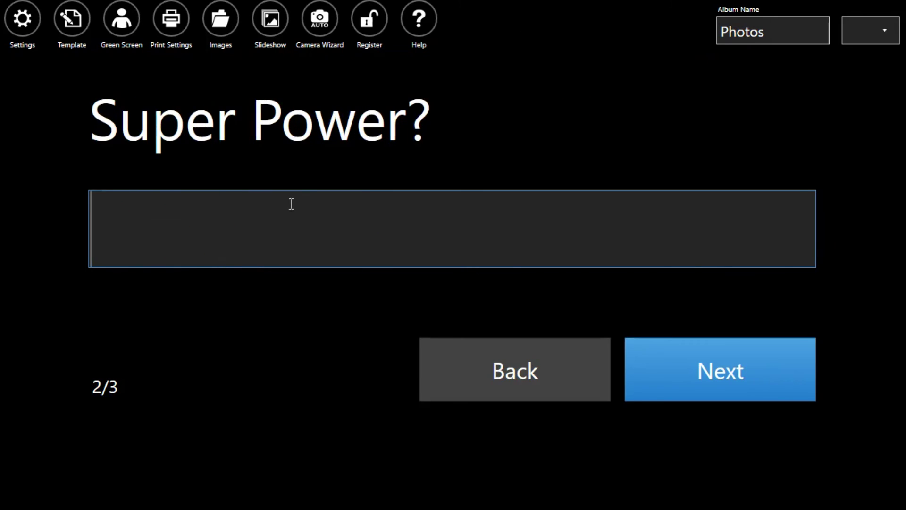
- Answer the superpower with 'Saving the world' and transportation with 'Flying'
{"action": "left_click", "coordinate": [266, 223]}
{"action": "type", "text": "Sv"}
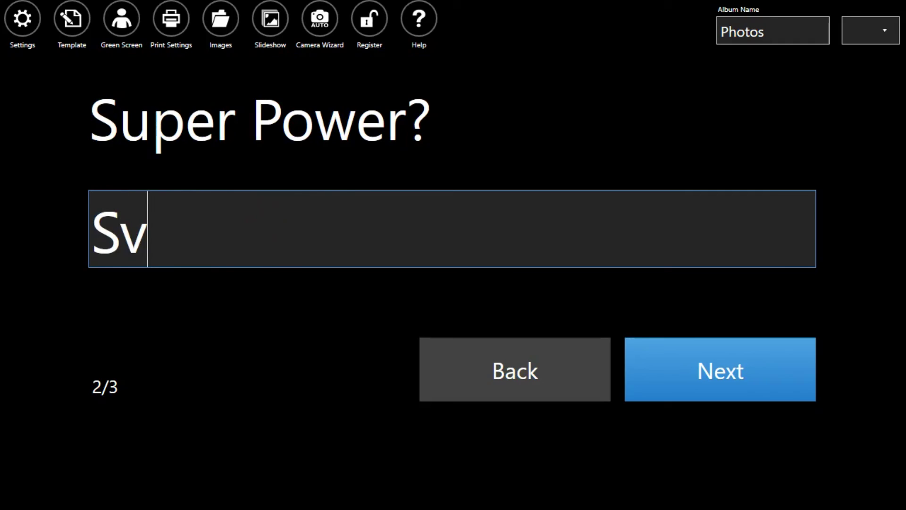
{"action": "key", "text": "BackSpace"}
{"action": "type", "text": "aving t"}
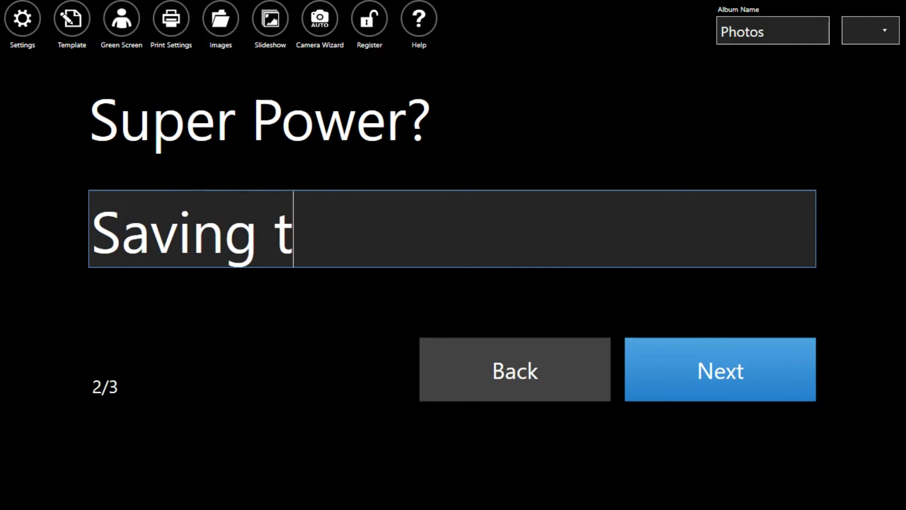
{"action": "type", "text": "he wortl"}
{"action": "key", "text": "BackSpace"}
{"action": "key", "text": "BackSpace"}
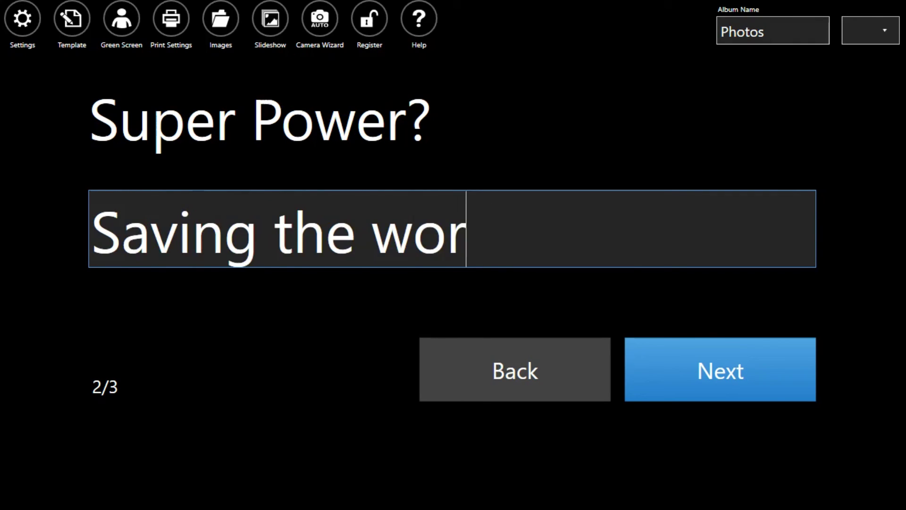
{"action": "type", "text": "ld"}
{"action": "key", "text": "Return"}
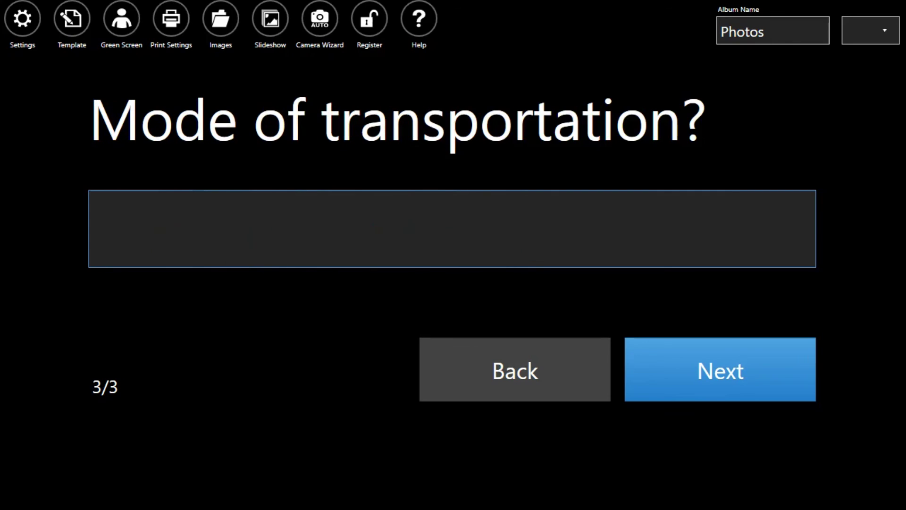
{"action": "type", "text": "Flying"}
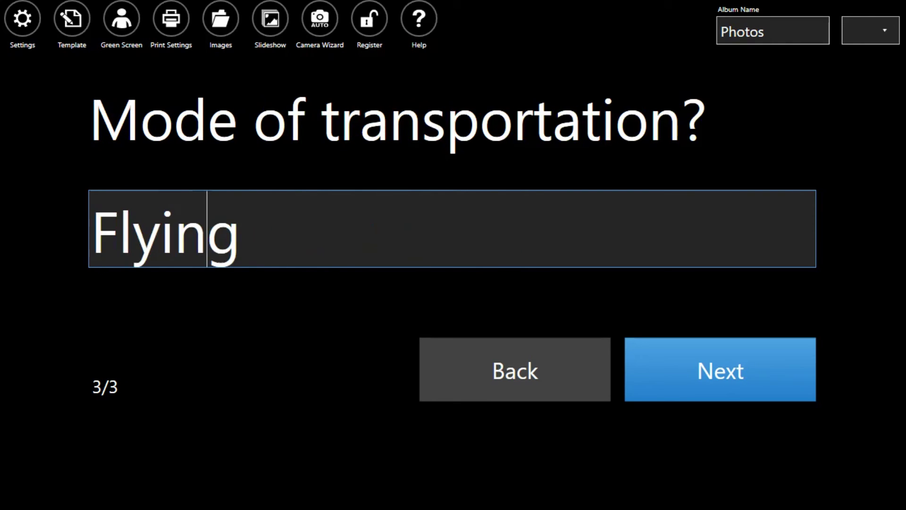
{"action": "key", "text": "Return"}
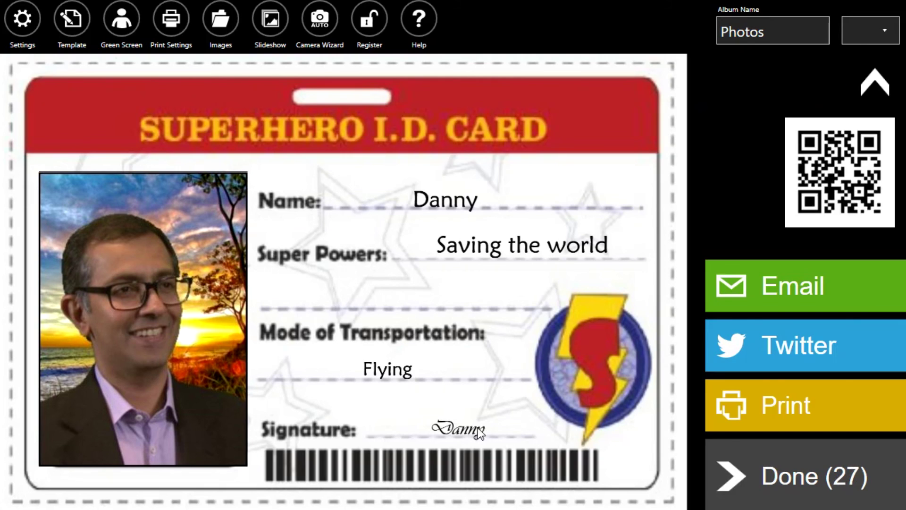